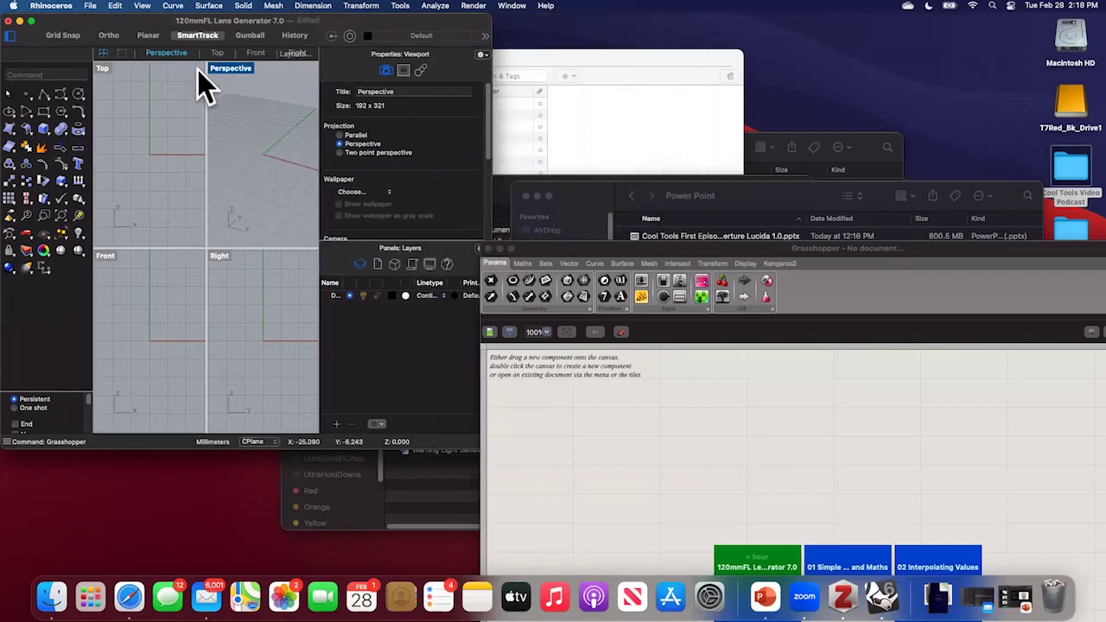
Maximize the Perspective viewport, then move the Grasshopper window to the upper right of the screen and resize it.
double_click(230, 69)
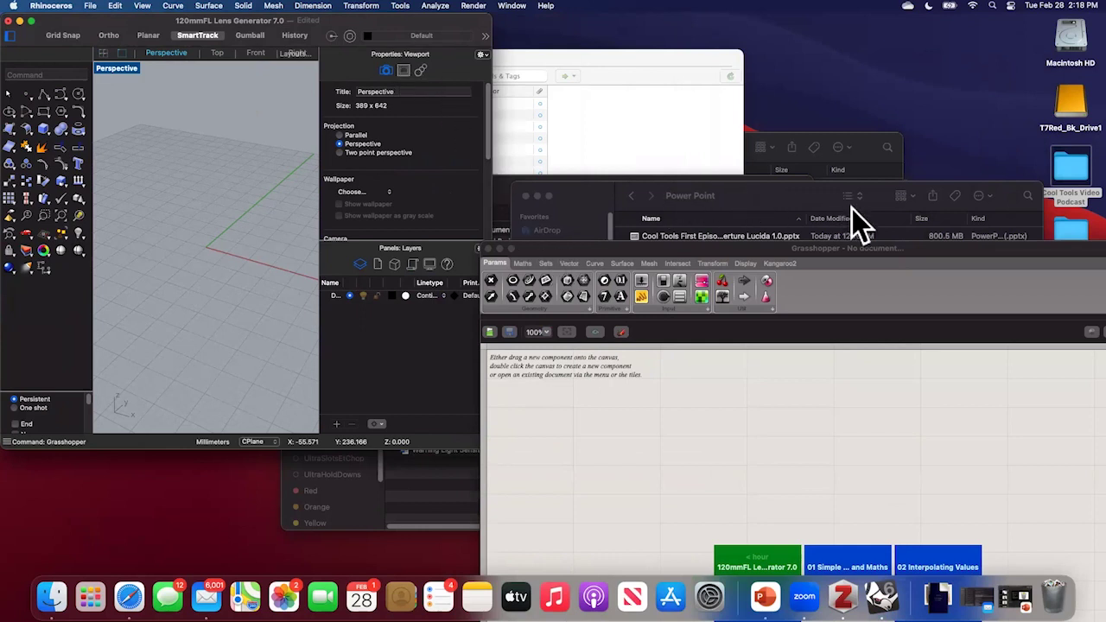
left_click(860, 279)
left_click_drag(840, 251, 818, 222)
left_click_drag(800, 172, 764, 16)
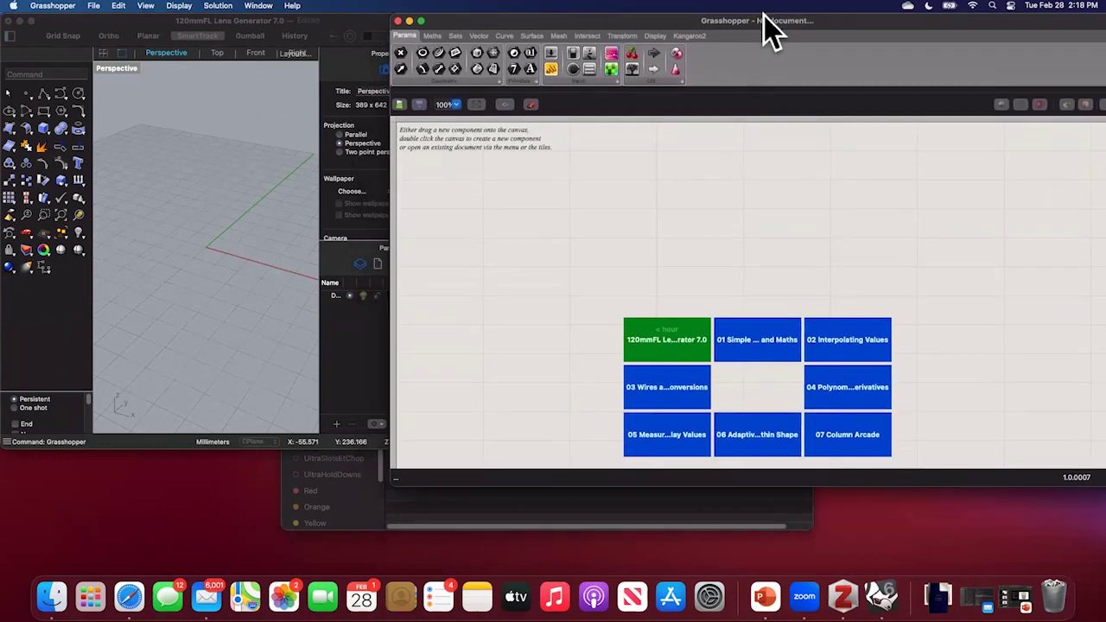
left_click_drag(395, 484, 596, 570)
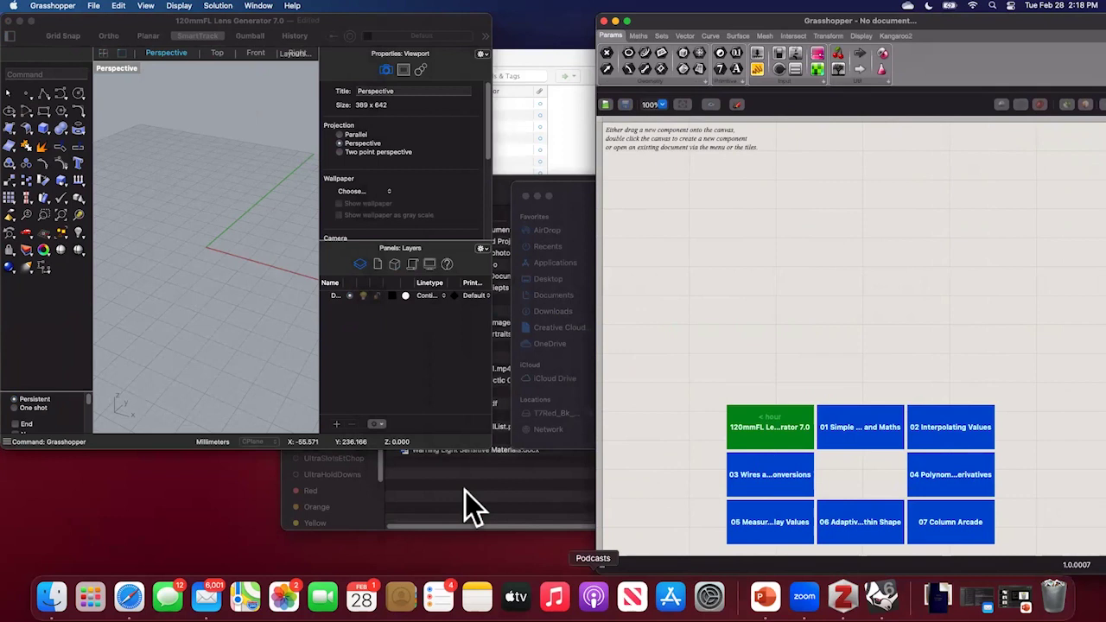
Enlarge the Rhino window, show its Top viewport, and position the Grasshopper window right beside it.
left_click(462, 438)
left_click_drag(499, 462, 732, 572)
left_click(216, 52)
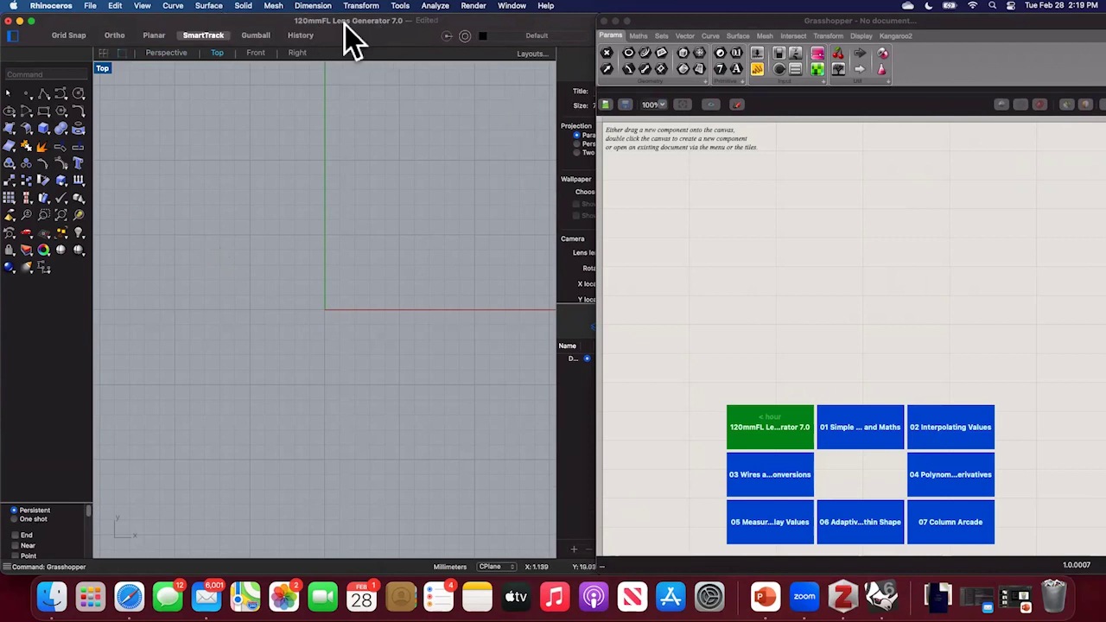
left_click(754, 26)
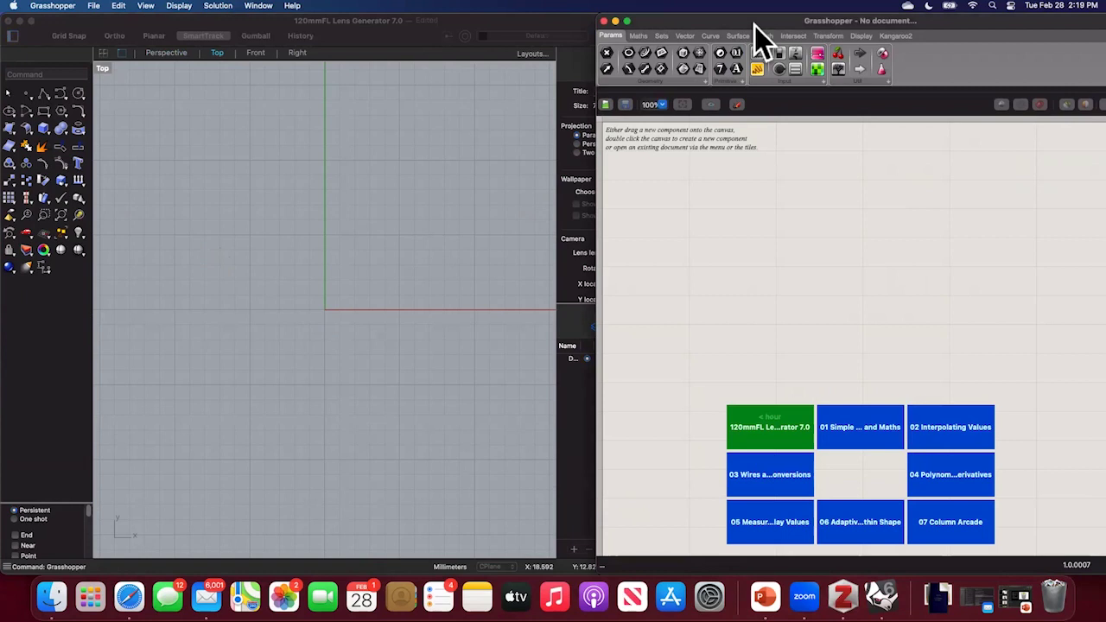
left_click_drag(754, 25, 729, 26)
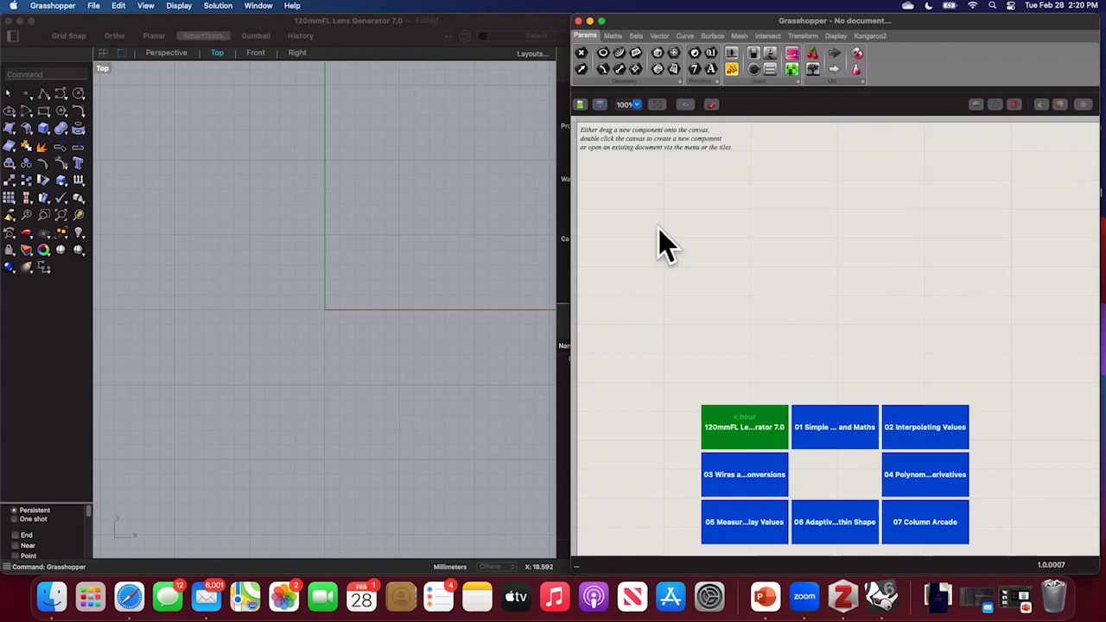
left_click(350, 37)
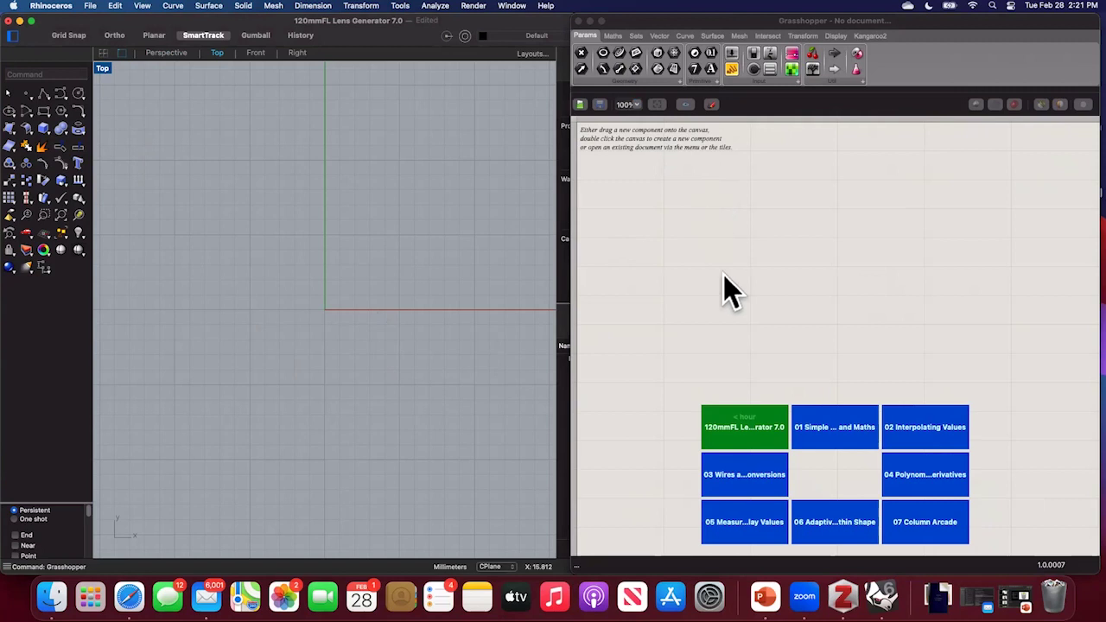
Place a Point parameter and a Circle CNR component on the Grasshopper canvas, and wire the point into the circle's centre input.
left_click(581, 52)
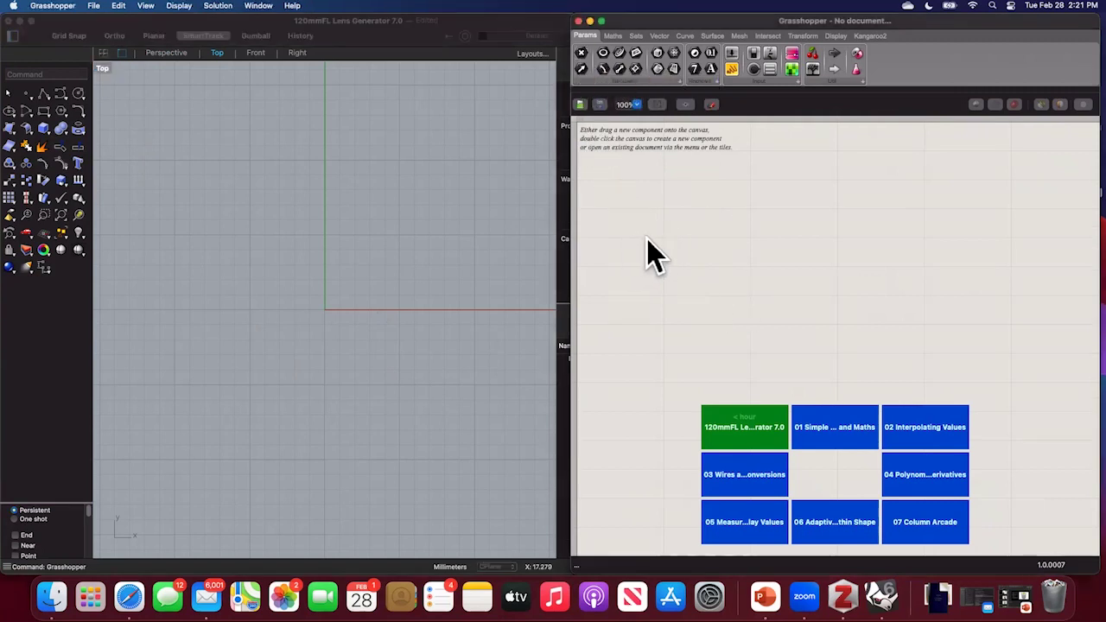
left_click_drag(580, 54, 666, 253)
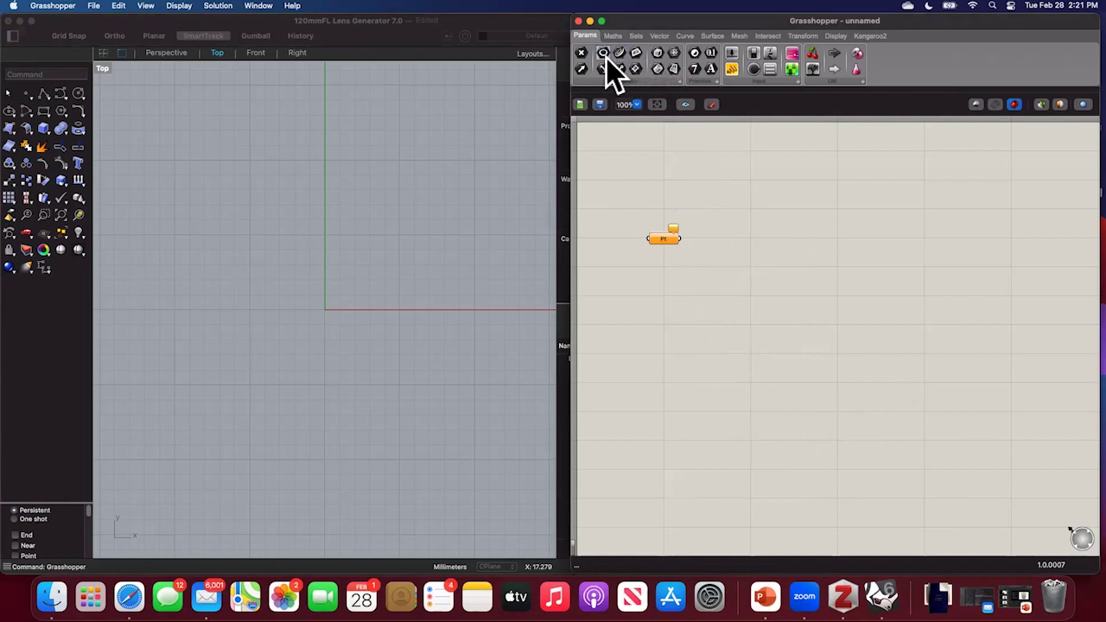
double_click(745, 315)
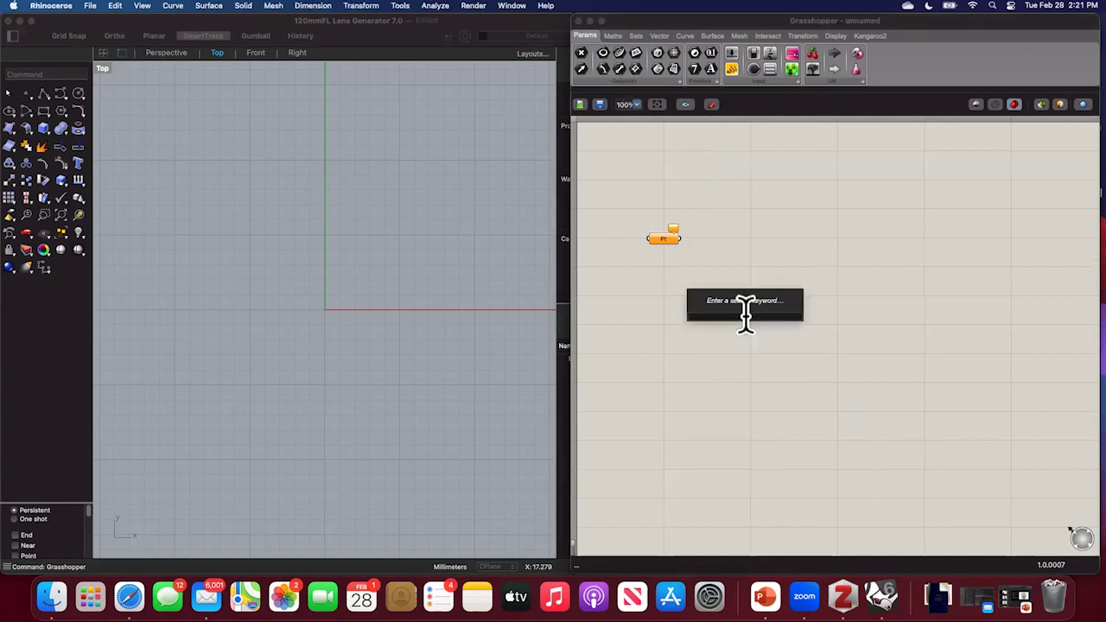
type("cir")
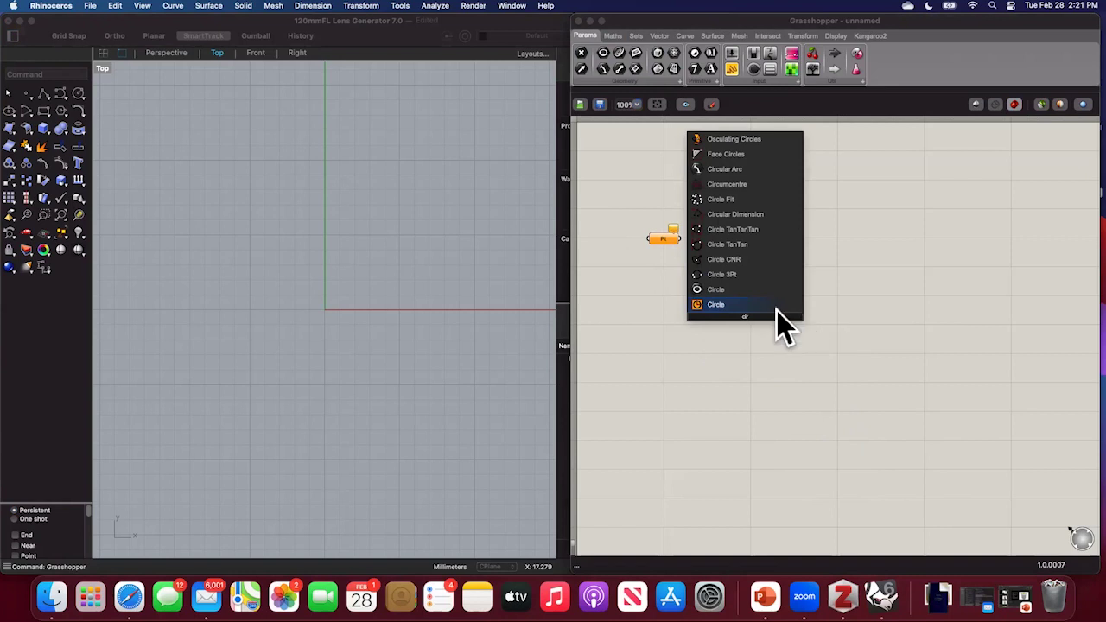
left_click(747, 261)
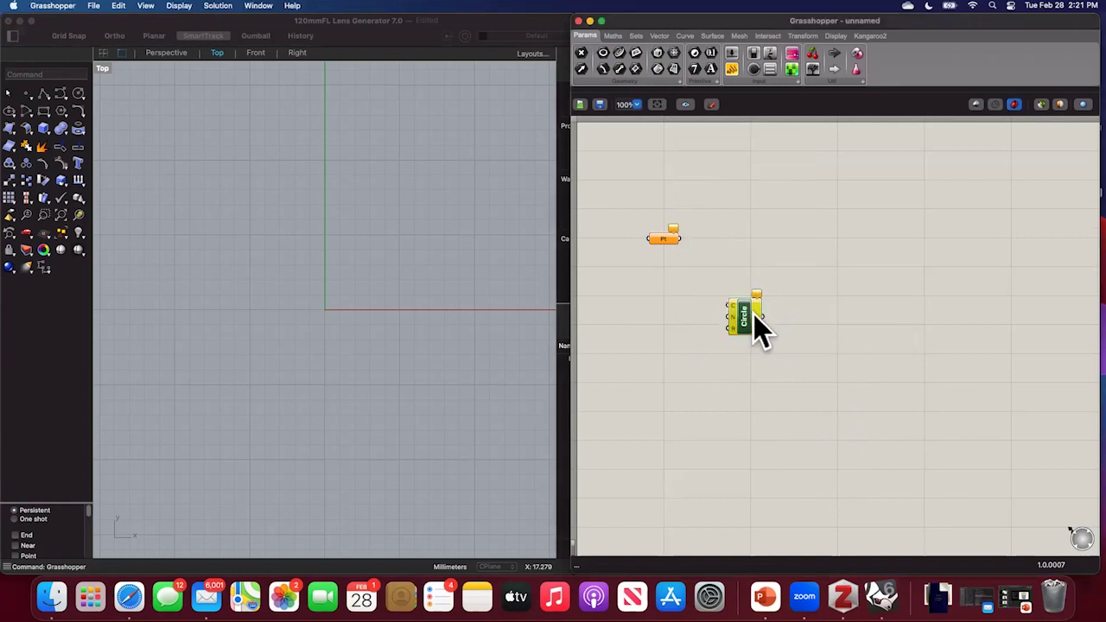
left_click_drag(752, 311, 783, 277)
left_click_drag(682, 240, 769, 282)
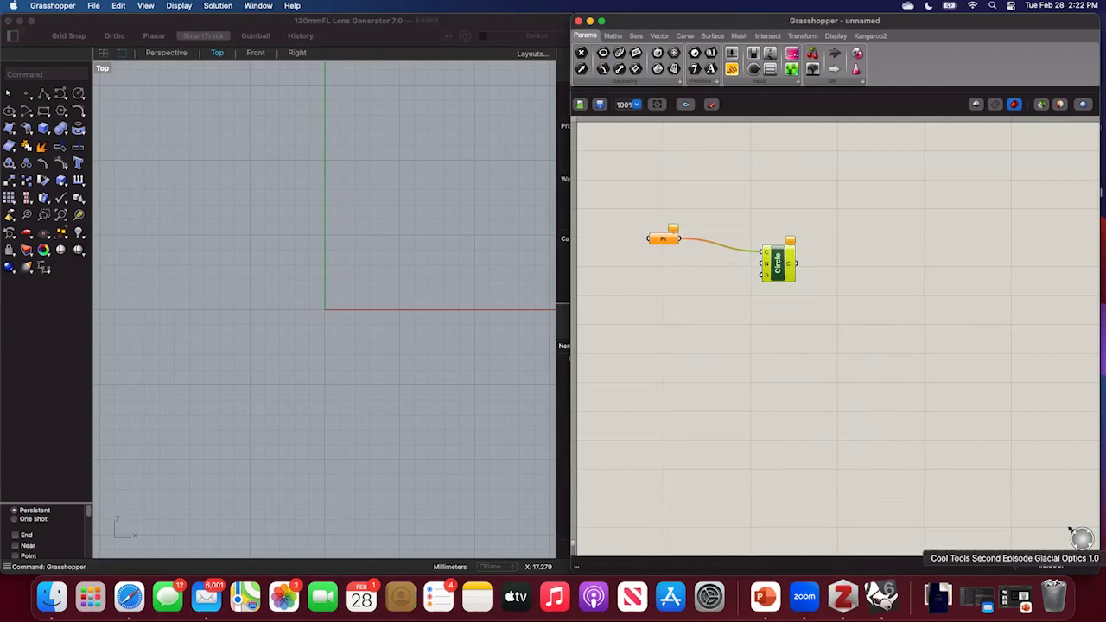
Switch to the PowerPoint deck, view slide 4 about Grasshopper, and minimize the presentation.
left_click(1016, 596)
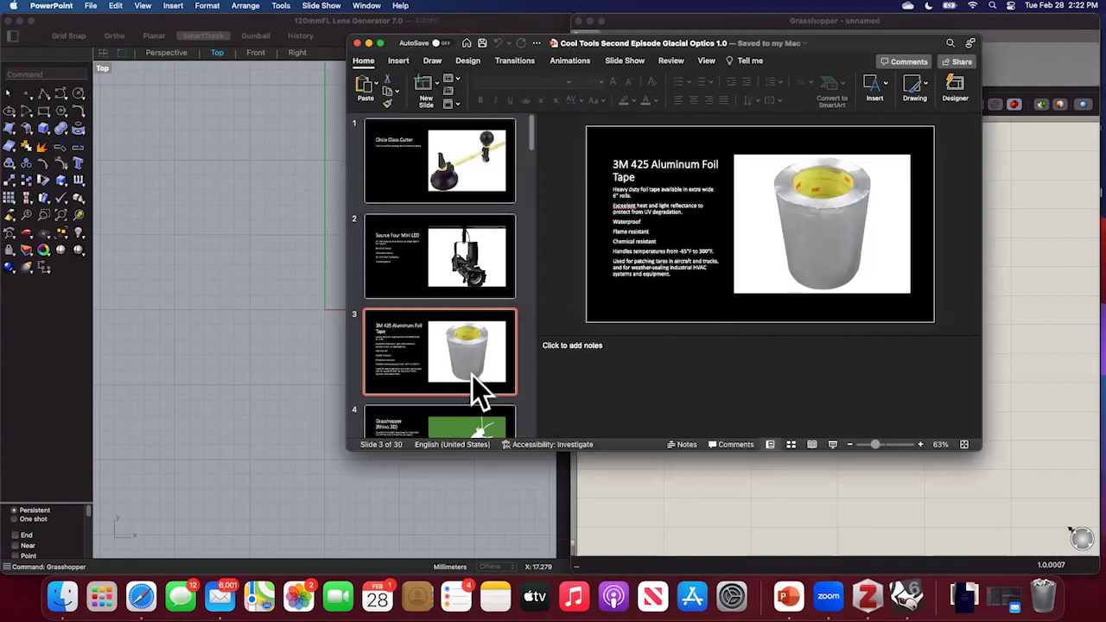
left_click(469, 424)
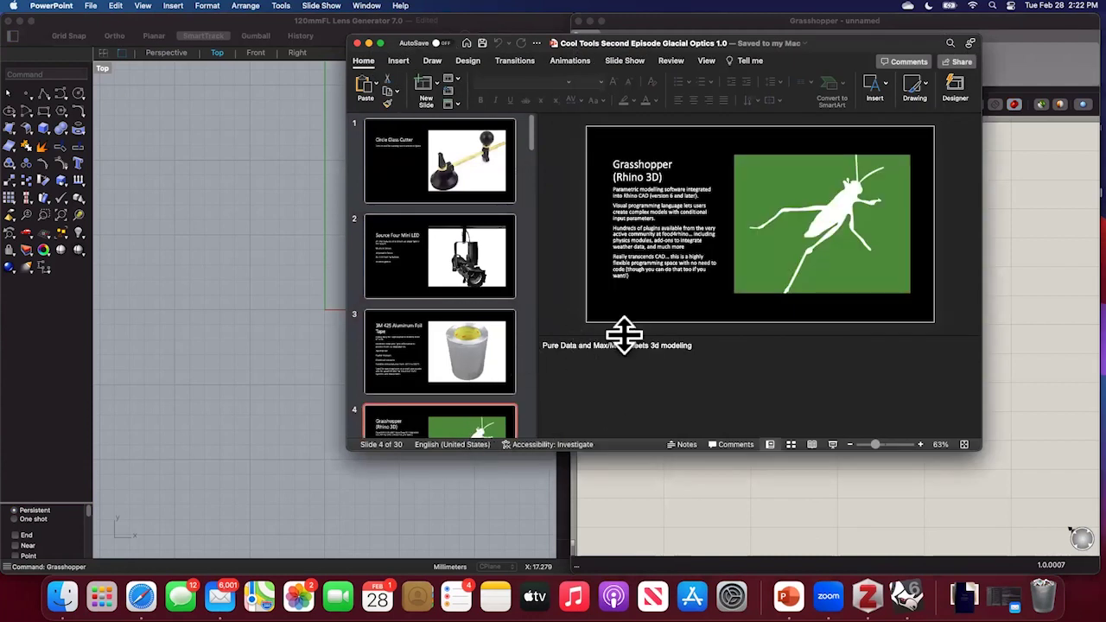
left_click(368, 43)
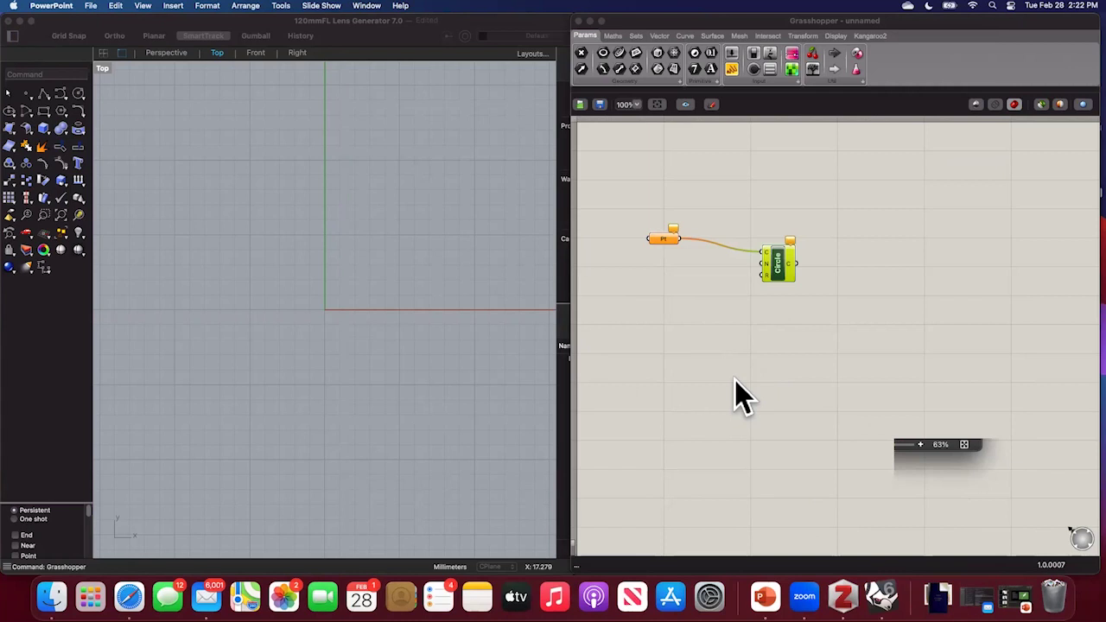
Line up the Circle component level with the Point parameter and bring the parameter close to its centre input.
left_click(764, 241)
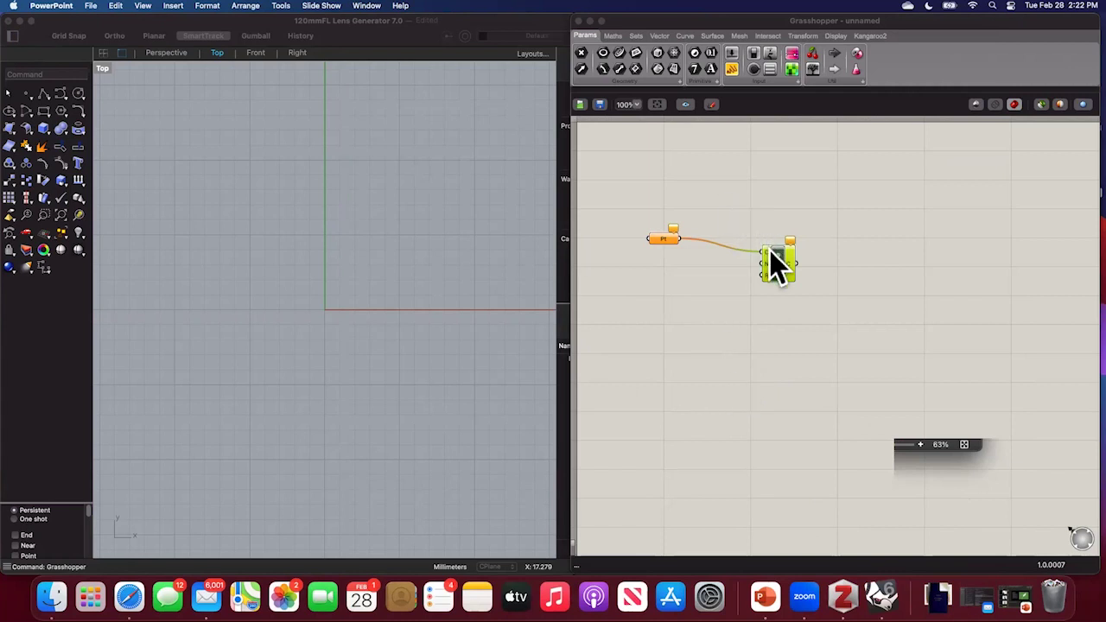
left_click_drag(783, 263, 770, 245)
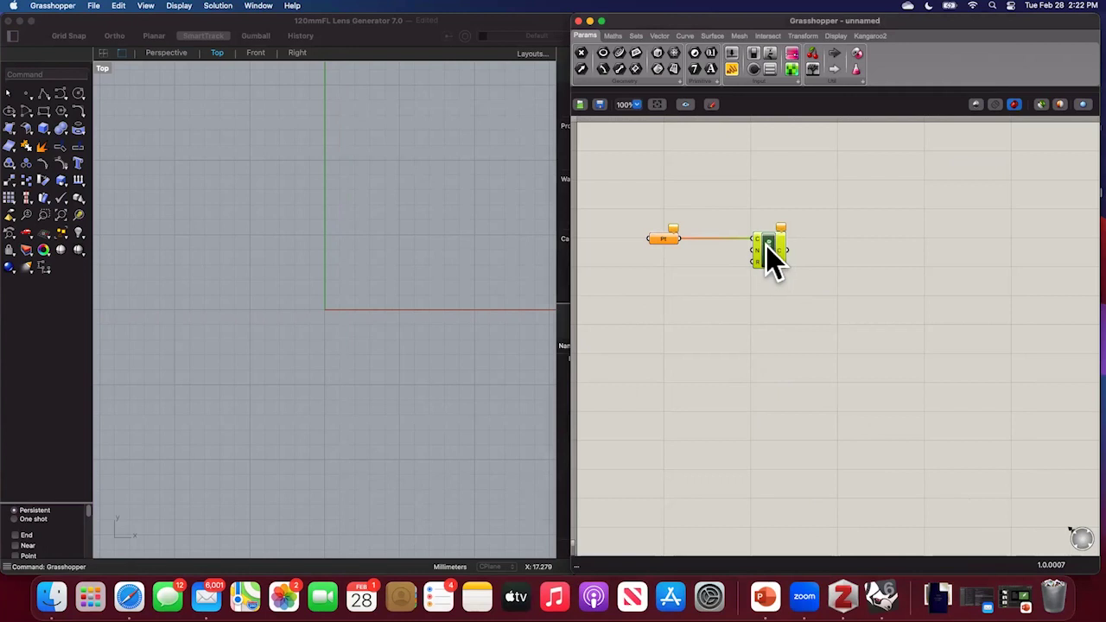
left_click_drag(661, 241, 713, 241)
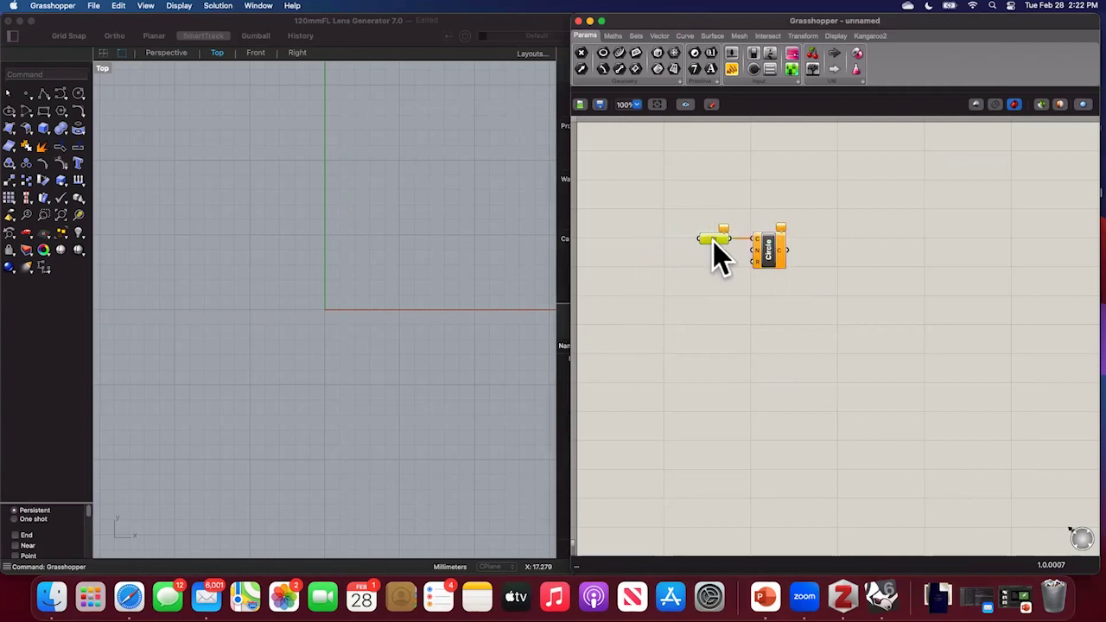
Search the components for a point deconstruction and add a Deconstruct Vector component above the Point parameter.
left_click(638, 231)
double_click(638, 230)
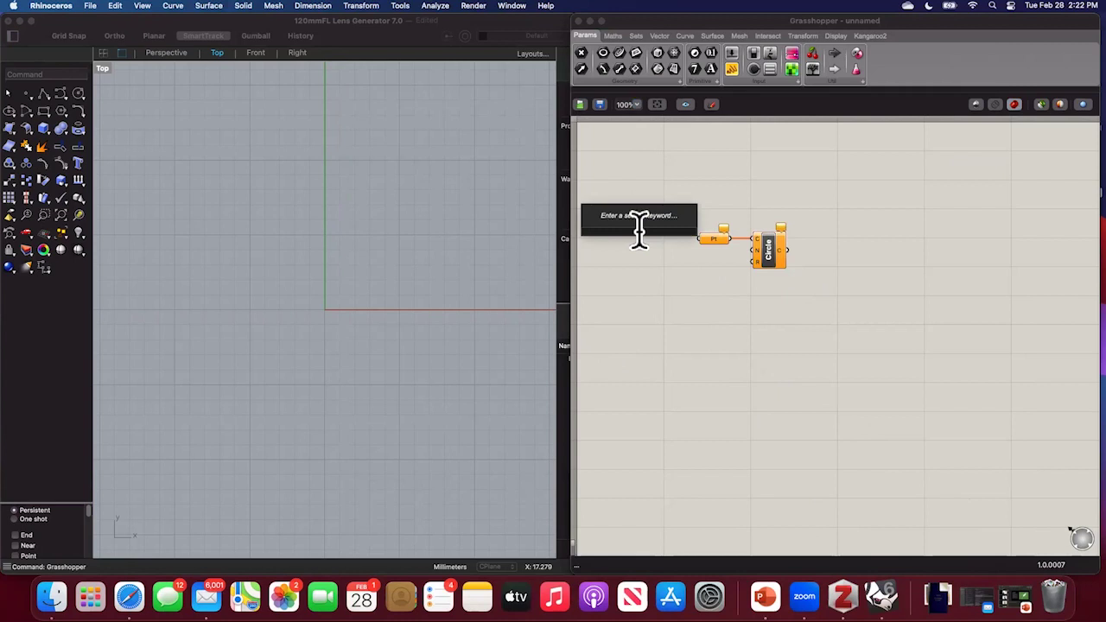
type("p")
type("decon")
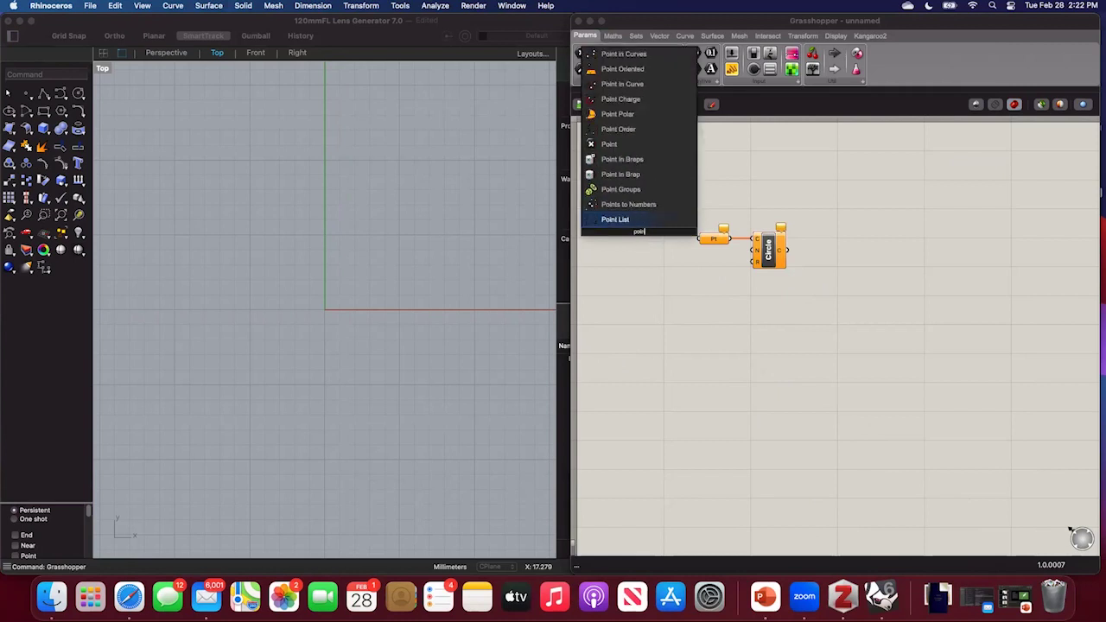
key("Return")
double_click(659, 251)
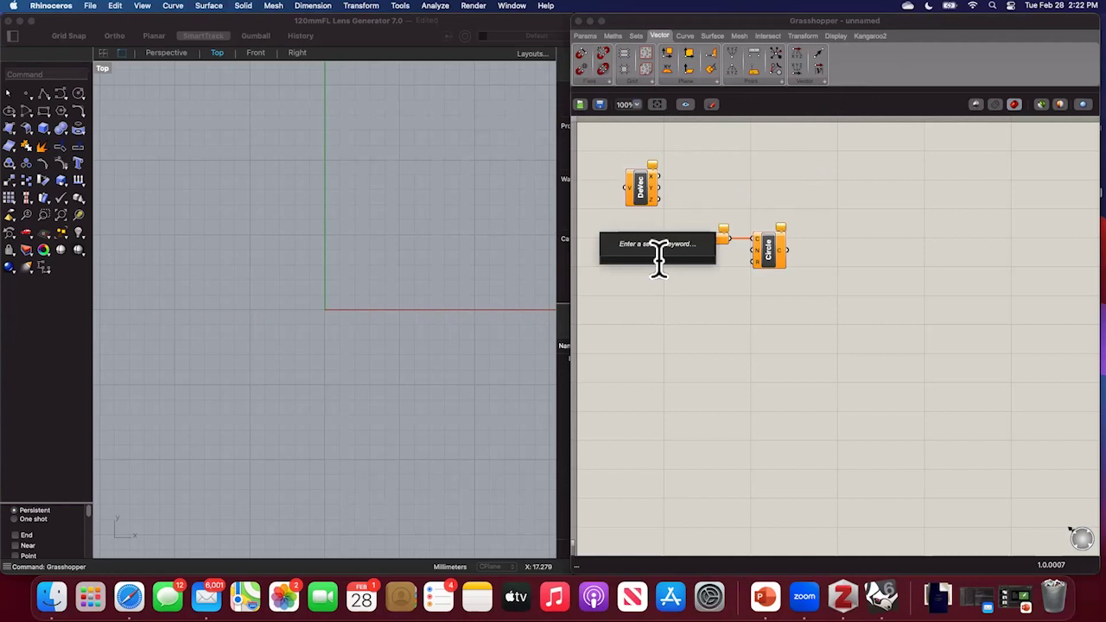
type("crea")
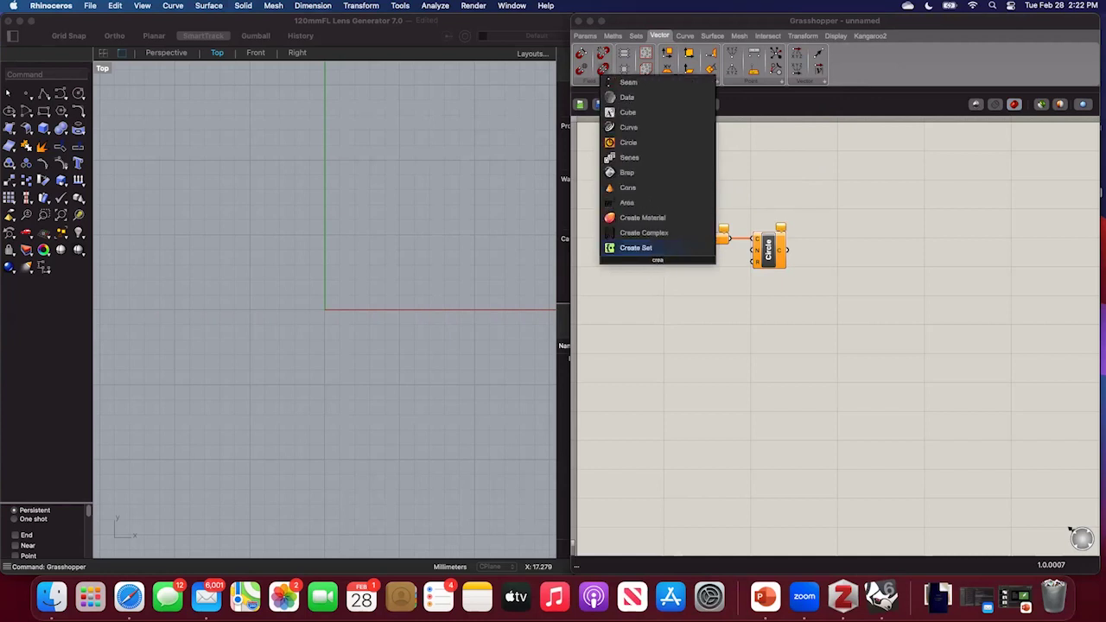
key("BackSpace")
key("BackSpace")
key("BackSpace")
key("BackSpace")
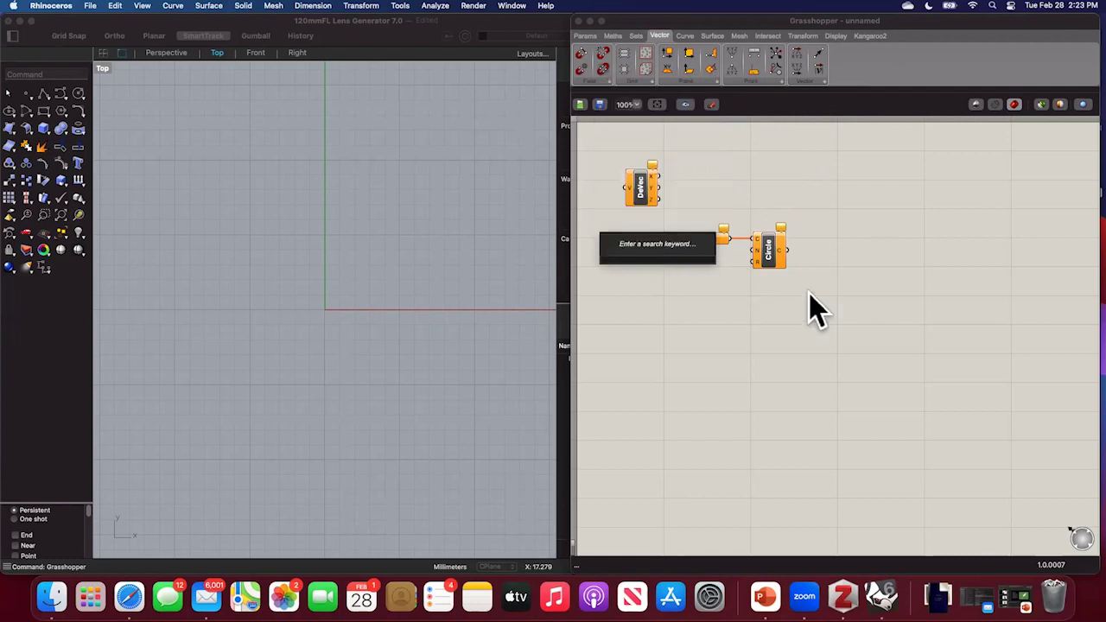
Shift the Grasshopper window slightly down and delete the Deconstruct Vector component.
left_click(736, 26)
left_click_drag(713, 32, 711, 47)
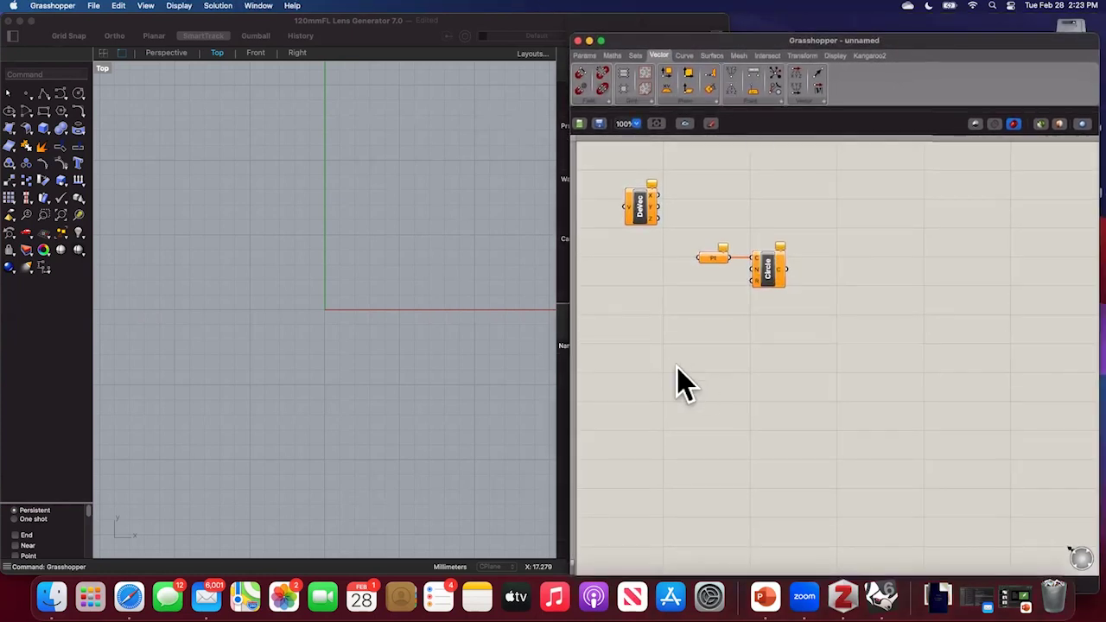
left_click(635, 210)
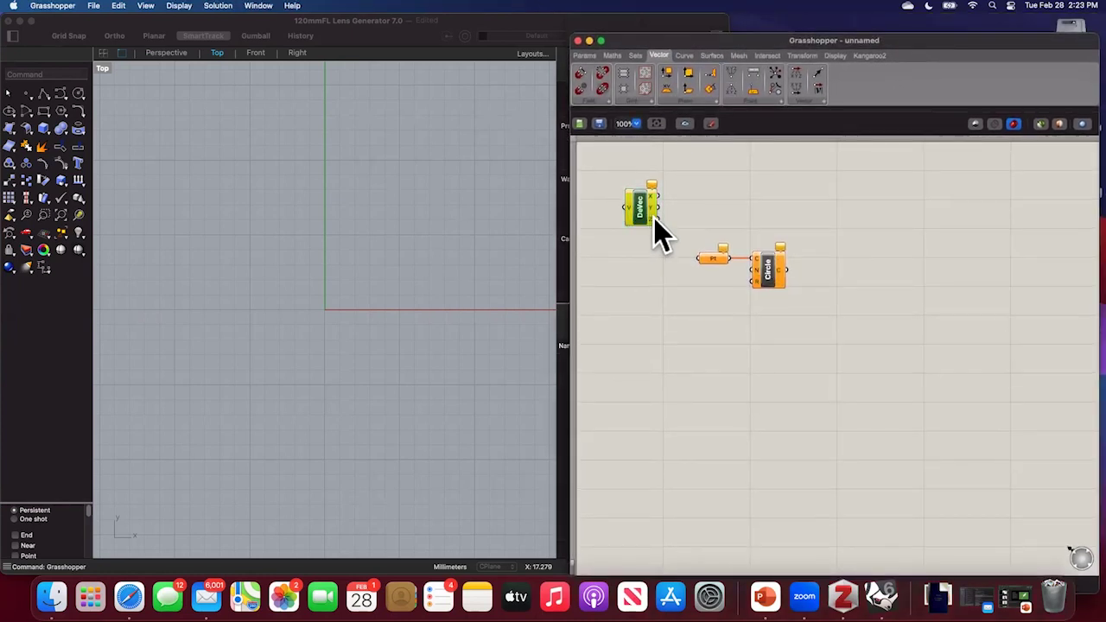
key("Delete")
Add a Construct Point component and place it on the canvas before the Point parameter.
double_click(631, 317)
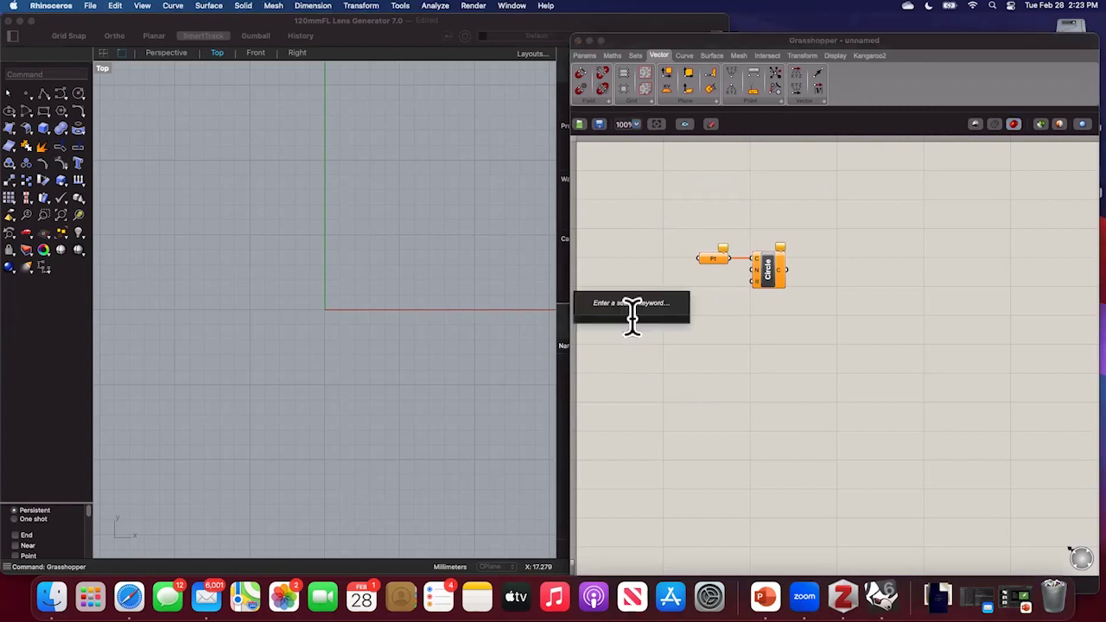
type("construct")
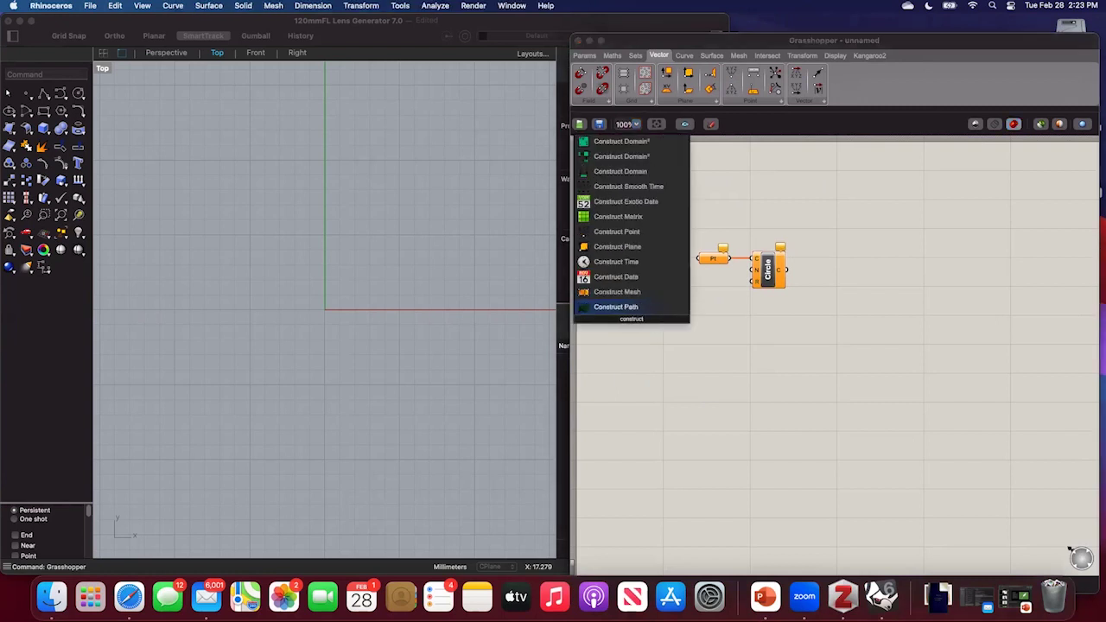
type(" poi")
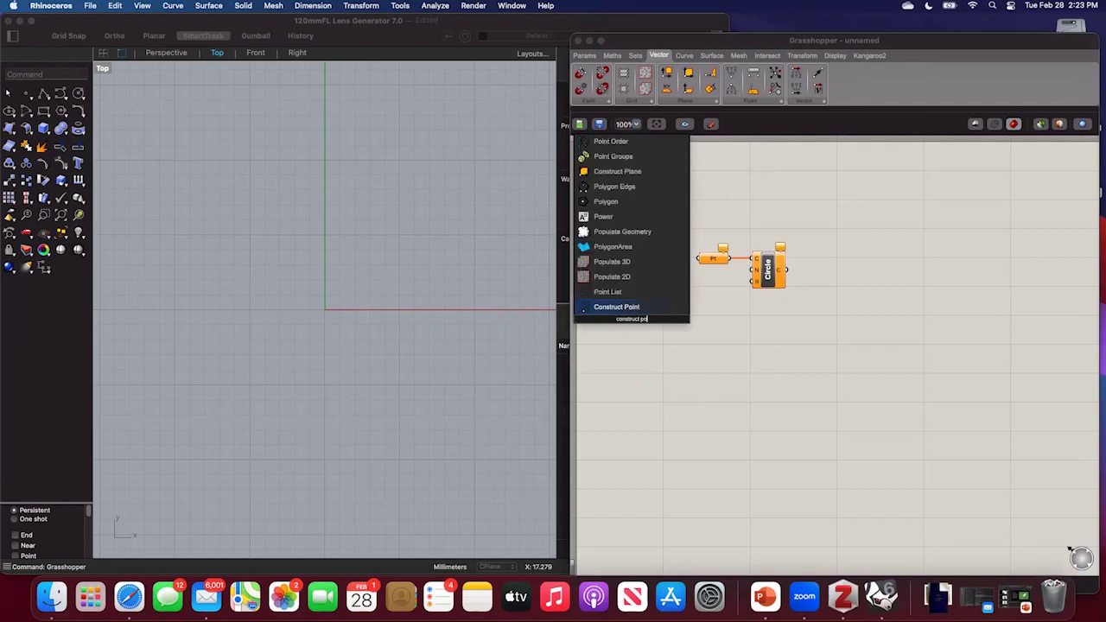
left_click(602, 308)
left_click_drag(635, 319, 635, 261)
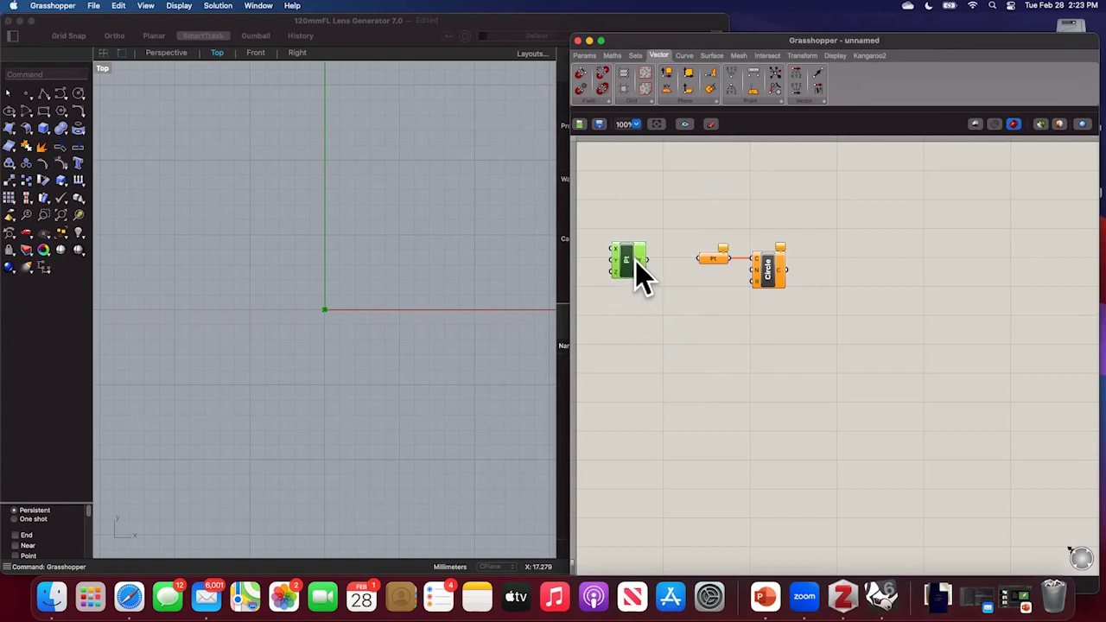
Delete the Point parameter and reposition the Construct Point component just before the Circle component.
left_click(714, 260)
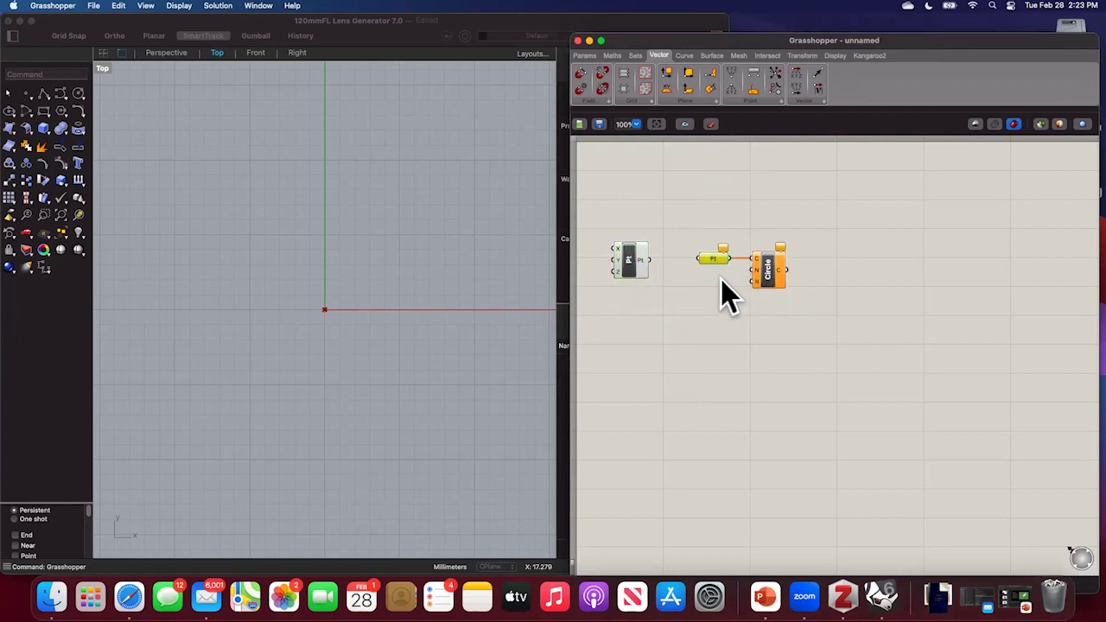
key("Delete")
left_click(641, 257)
left_click_drag(641, 257, 683, 252)
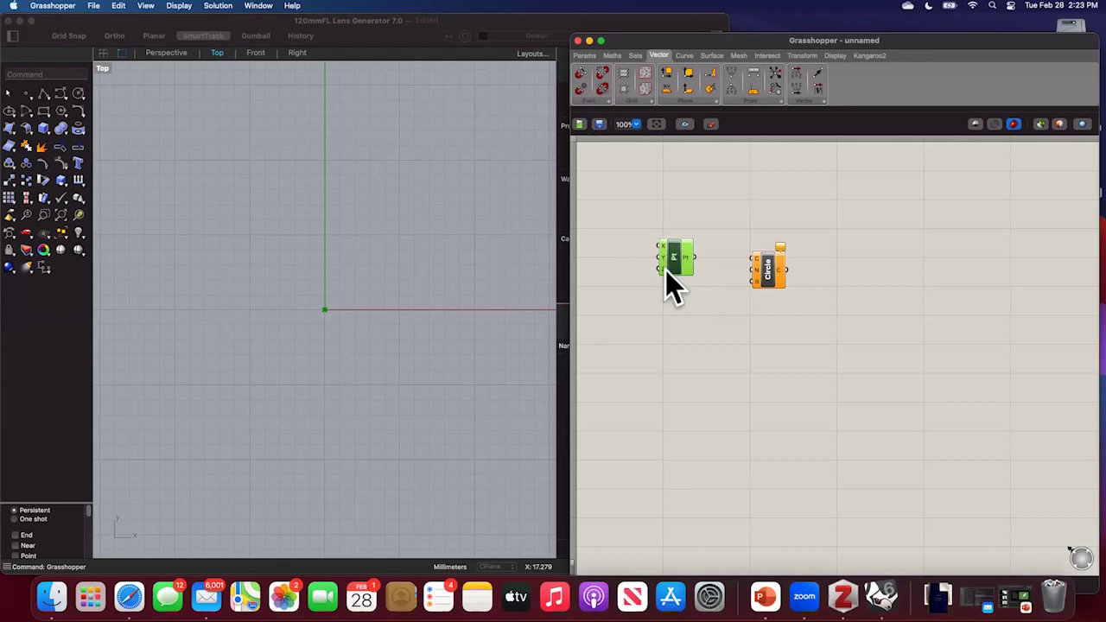
left_click_drag(675, 265, 665, 283)
left_click(684, 390)
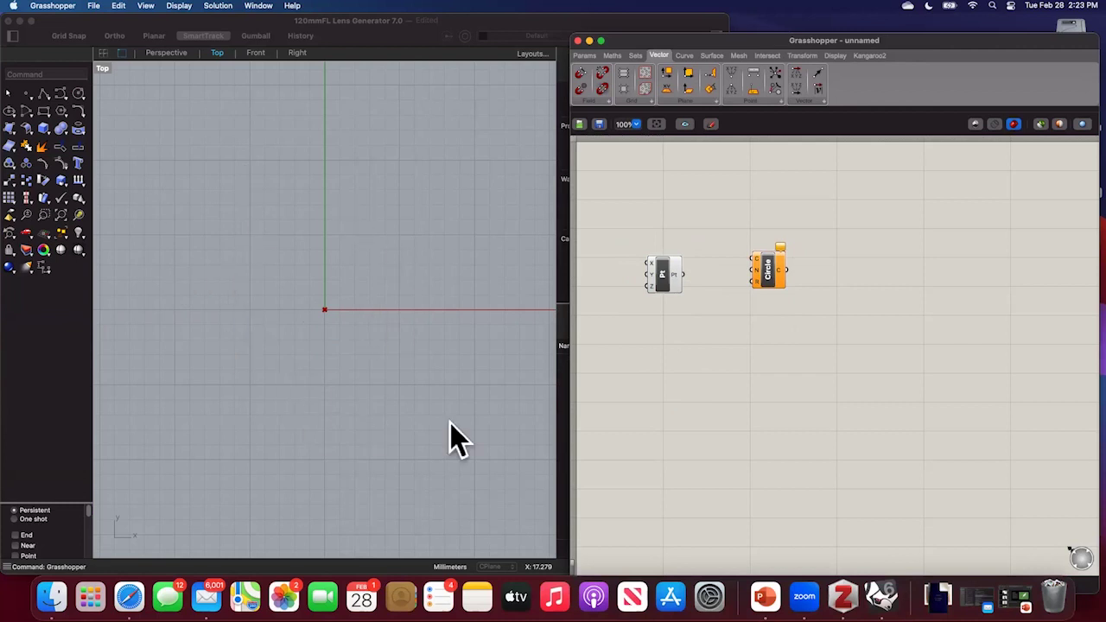
left_click(663, 279)
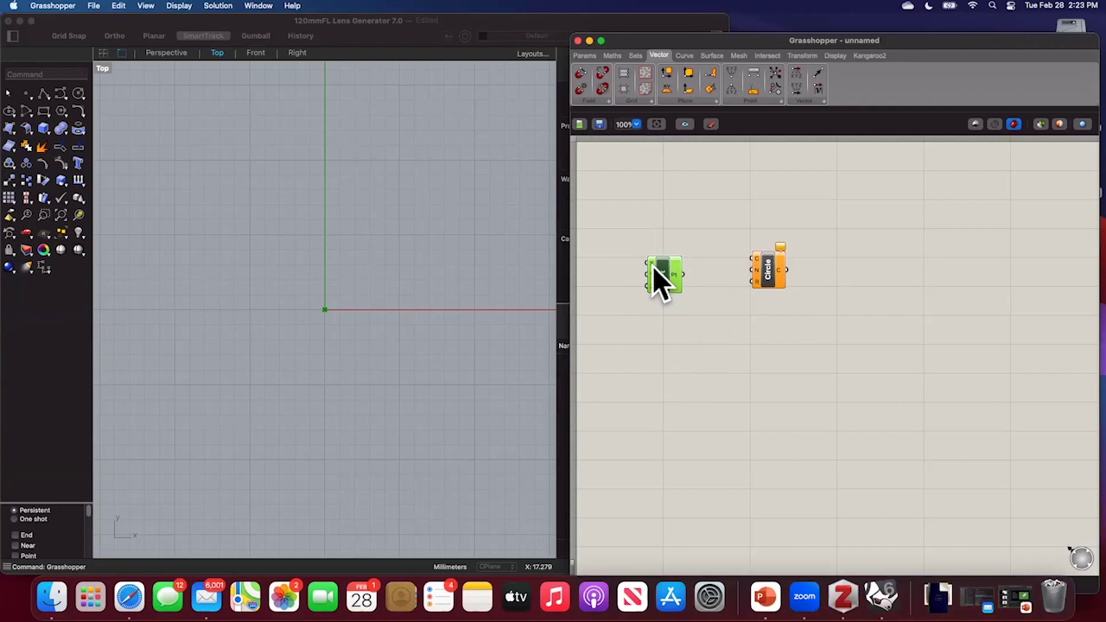
mouse_move(652, 268)
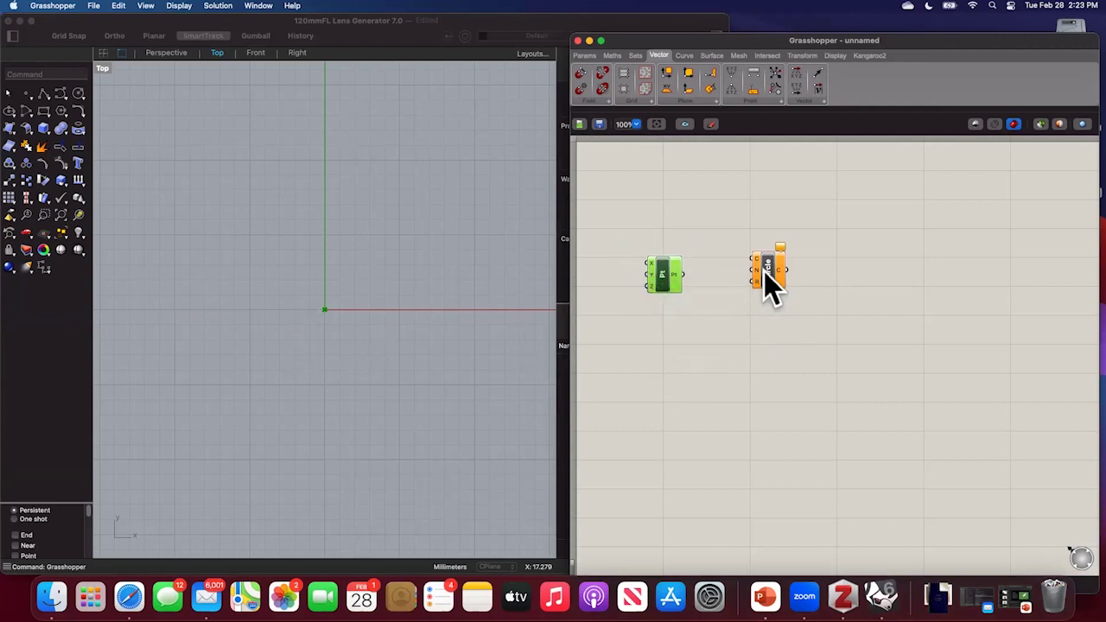
Reposition the Circle component slightly lower and connect the Construct Point output to its center input.
left_click_drag(764, 272, 769, 340)
mouse_move(683, 275)
left_mouse_down()
mouse_move(714, 344)
mouse_move(748, 316)
mouse_move(751, 346)
mouse_move(756, 283)
left_mouse_up()
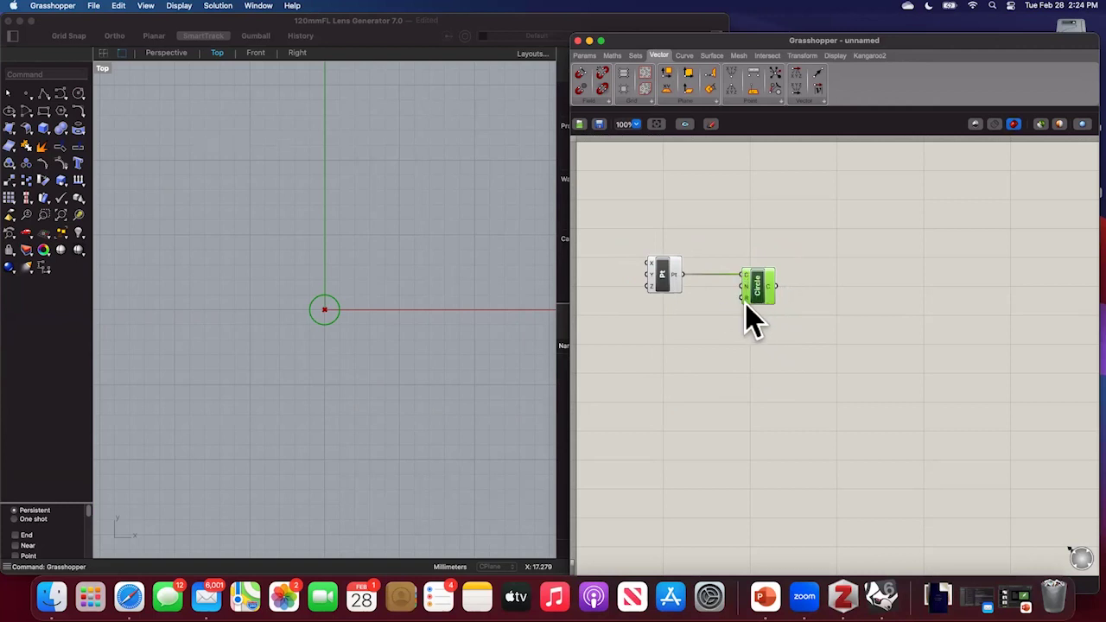
Add a number slider ranging from 1 to 100, connect it to the Circle's radius input and set it to 7.
mouse_move(745, 302)
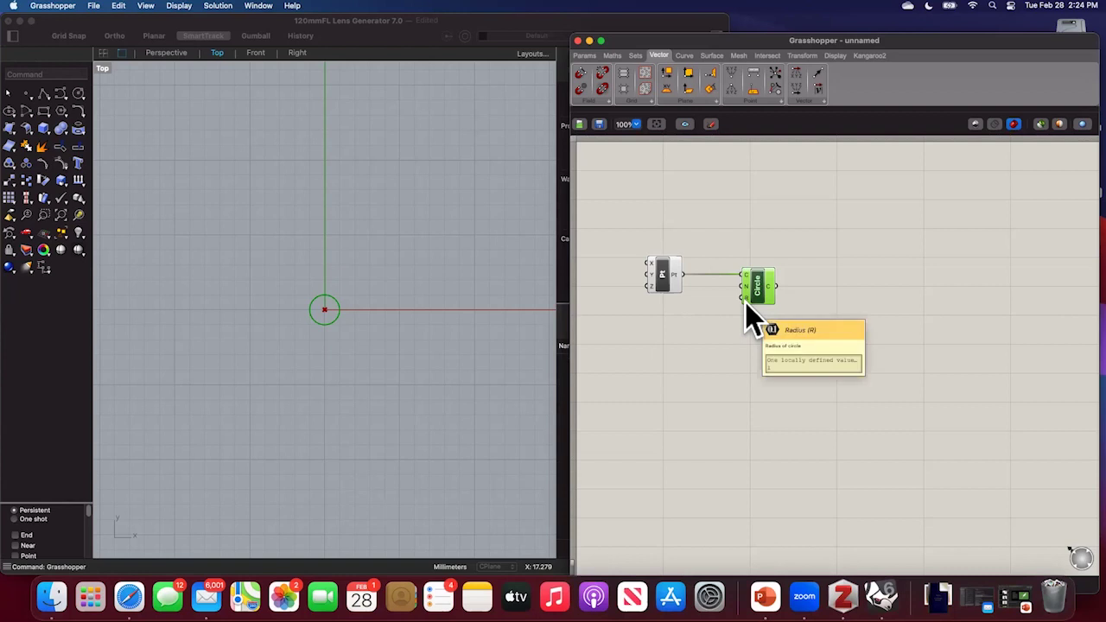
double_click(685, 358)
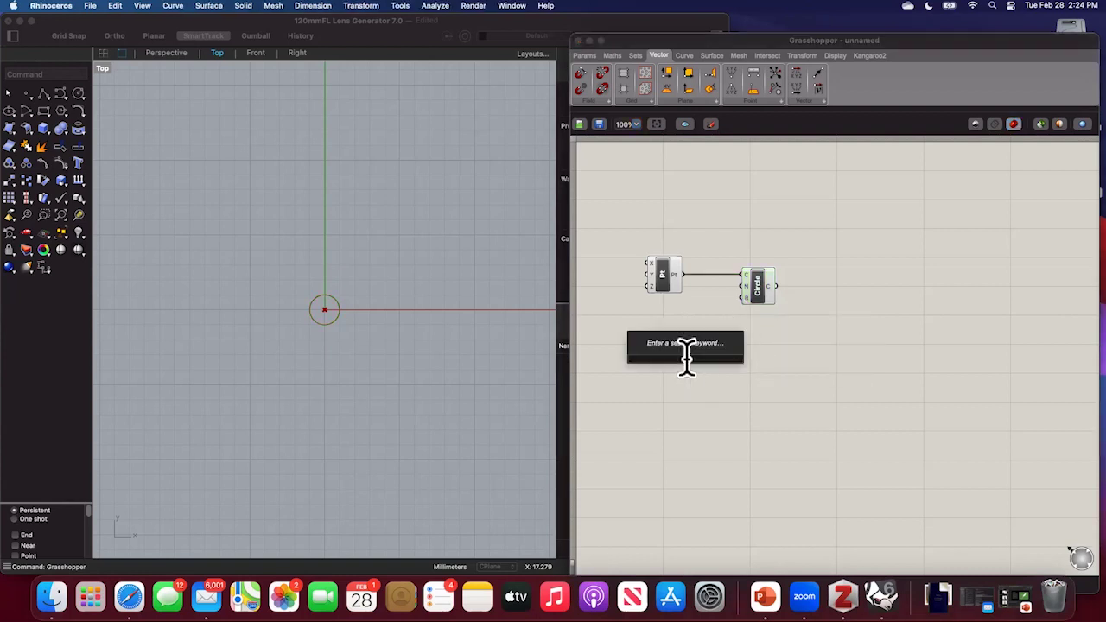
type("1<")
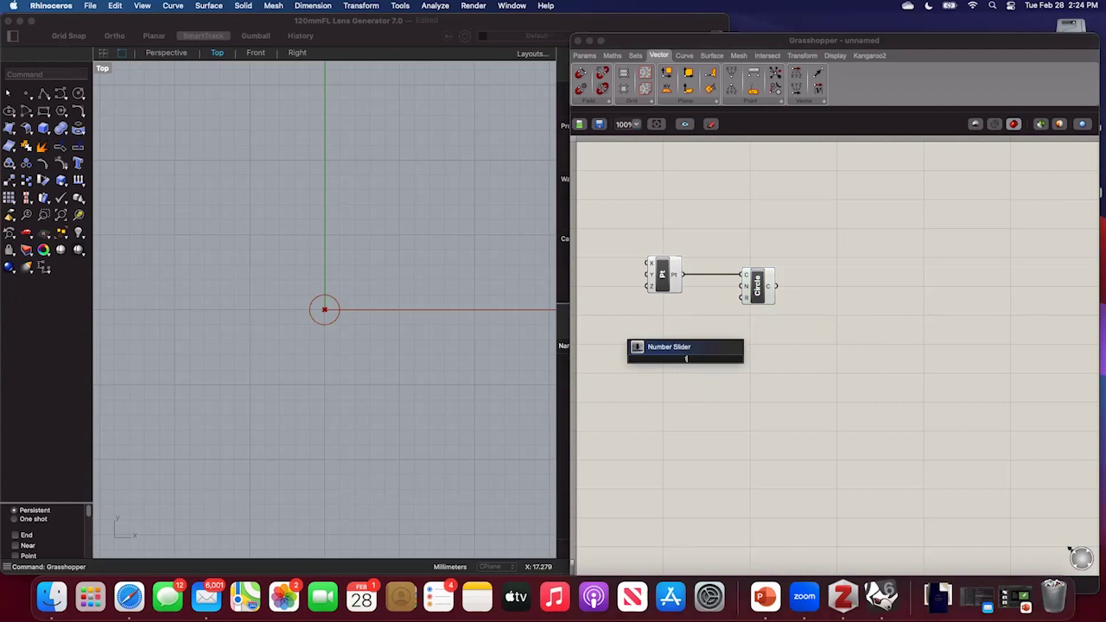
type("100")
key("Return")
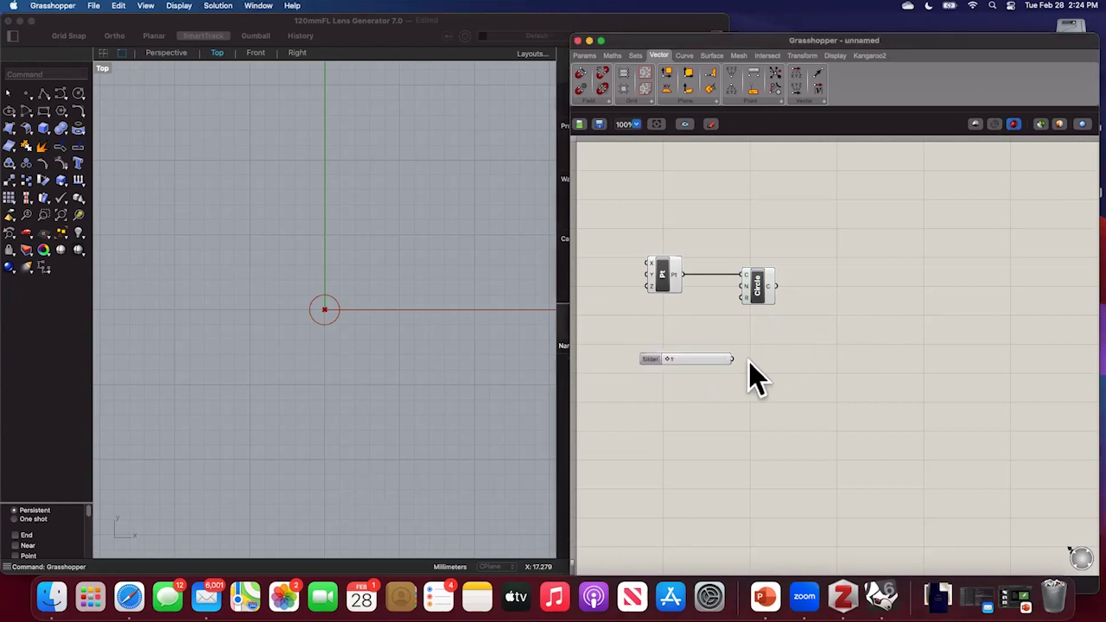
left_click_drag(732, 358, 743, 298)
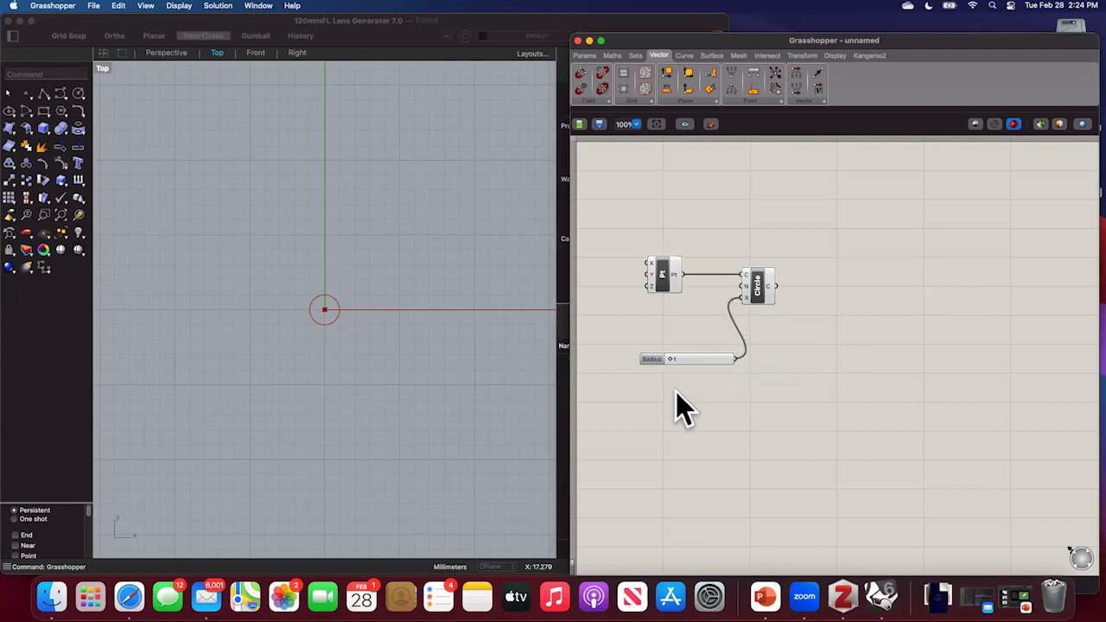
left_click_drag(670, 359, 683, 329)
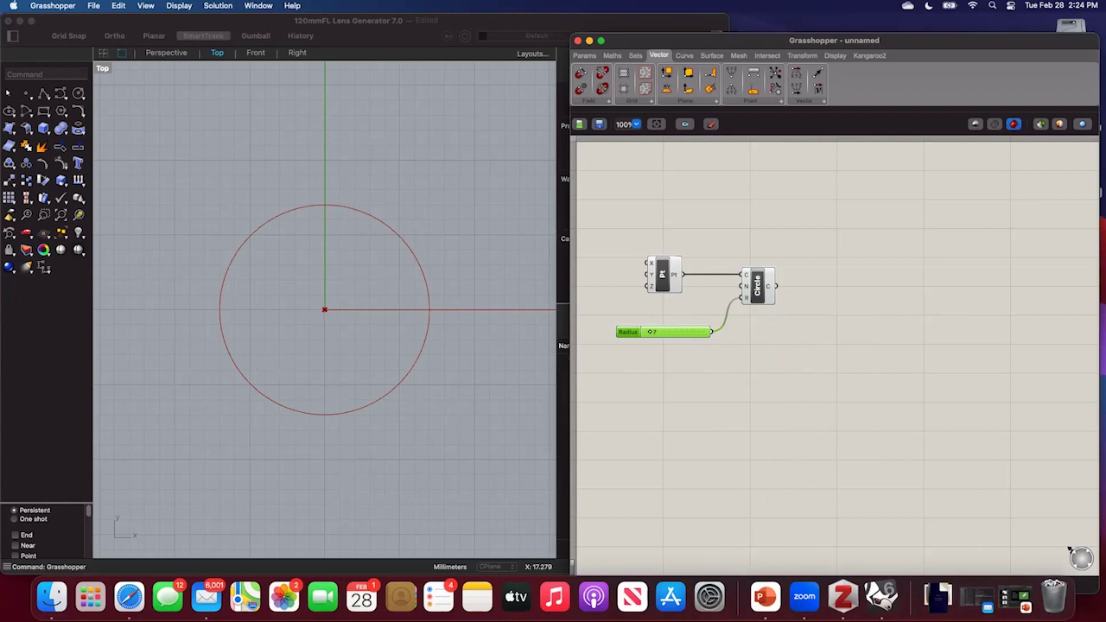
Make three copies of the Radius slider and connect them to the X, Y and Z inputs of Construct Point.
key("ctrl+v")
key("ctrl+v")
key("ctrl+v")
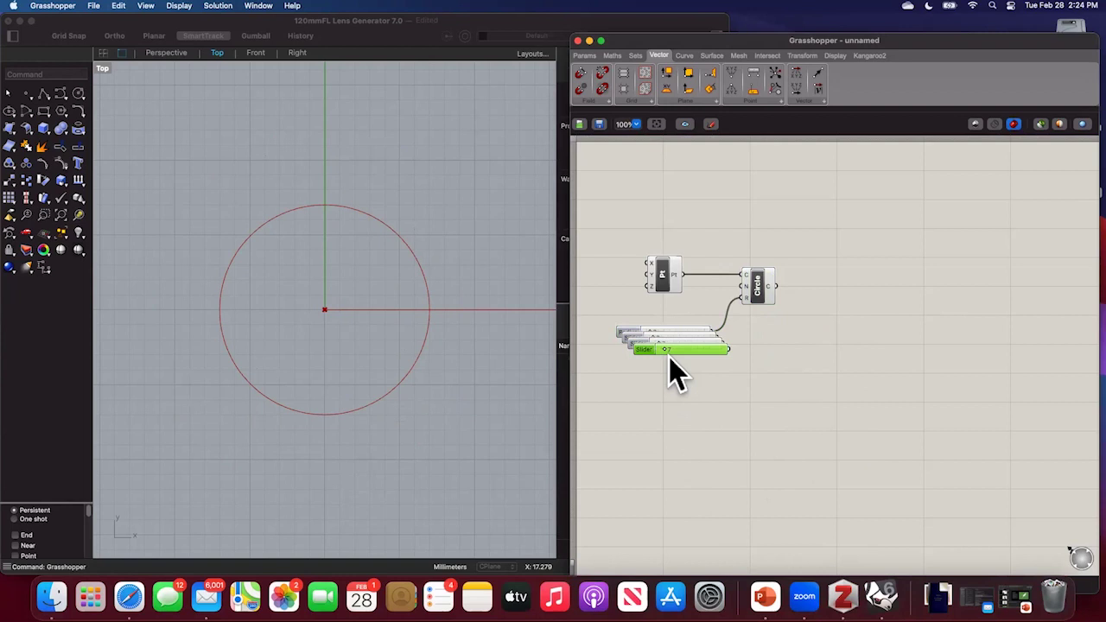
left_click_drag(698, 349, 606, 266)
right_click_drag(682, 354, 871, 400)
left_click_drag(786, 326, 814, 325)
left_click_drag(845, 401, 757, 364)
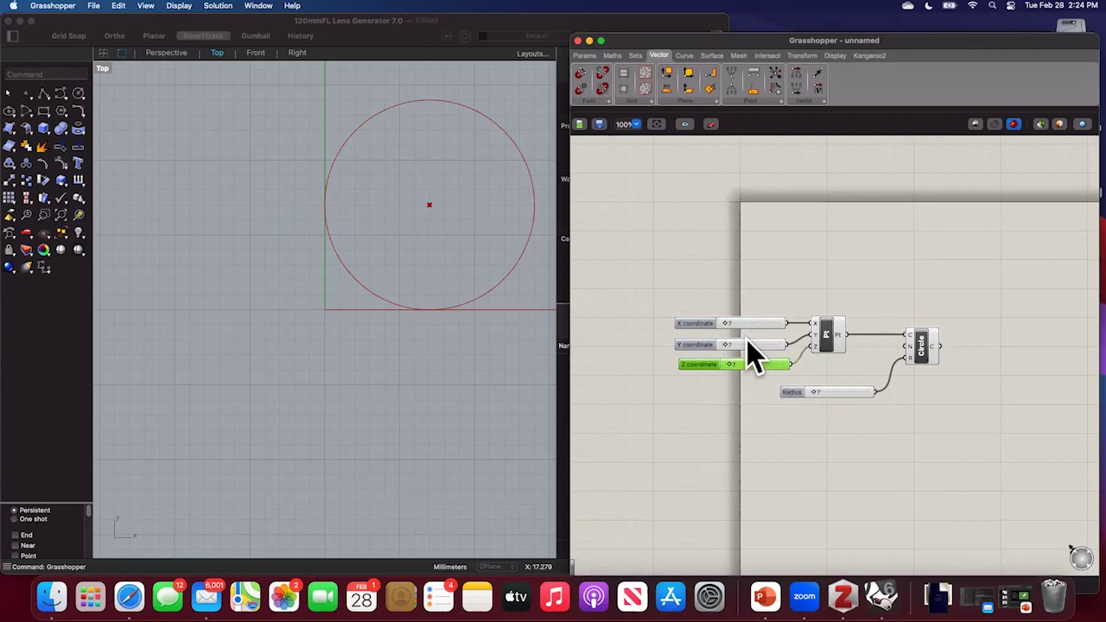
Set the X and Y coordinate sliders to 1 and the Radius slider to 6.
left_click(725, 323)
left_click_drag(726, 323, 728, 346)
left_click_drag(812, 393, 812, 394)
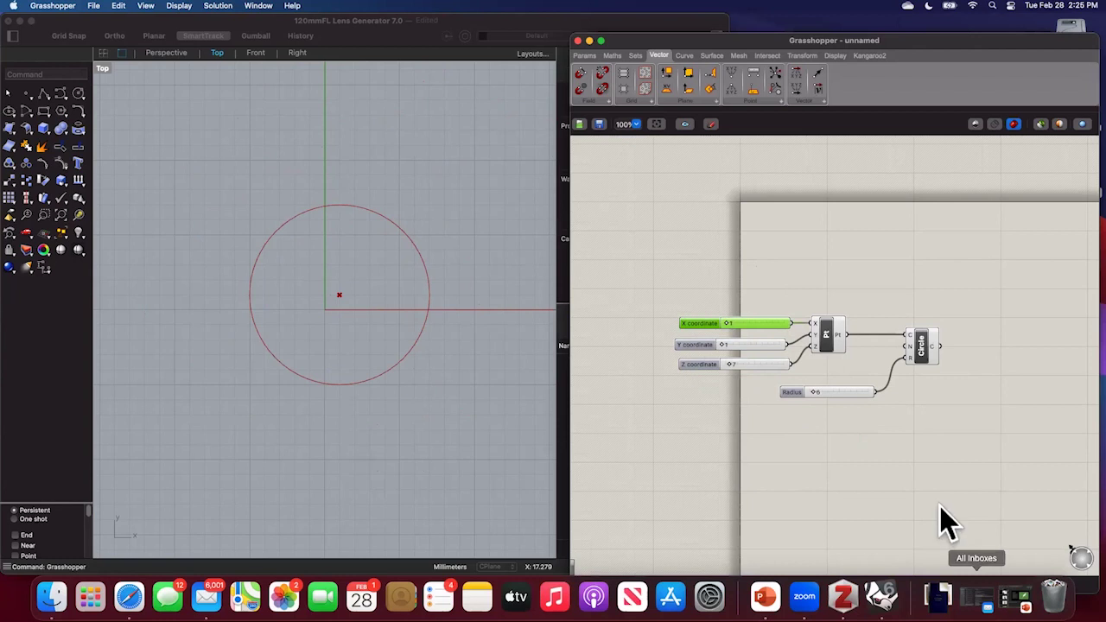
left_click(931, 443)
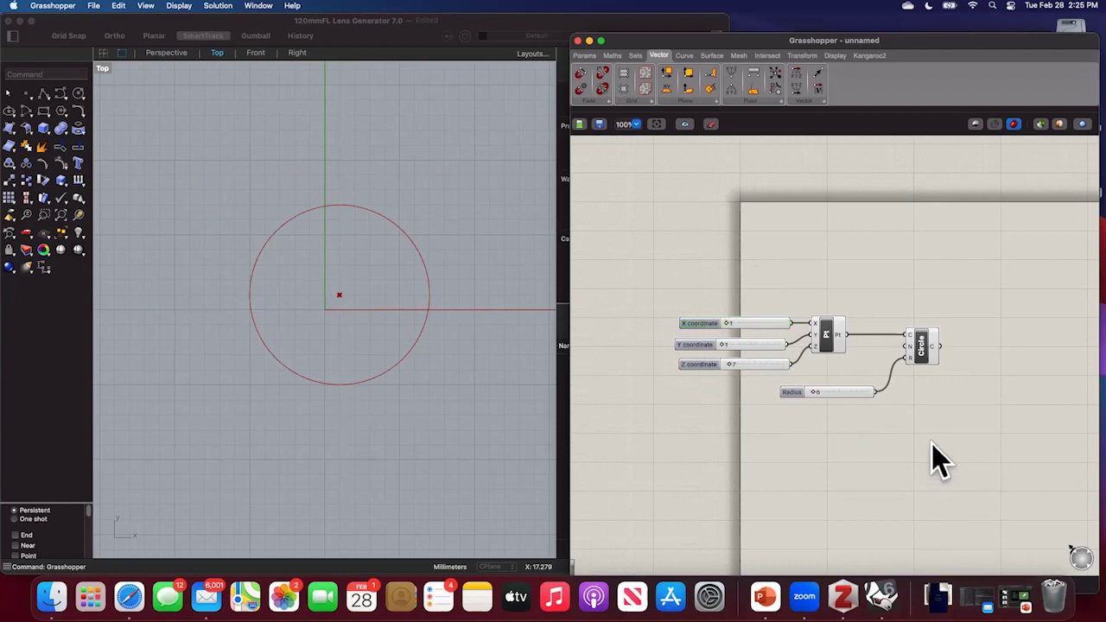